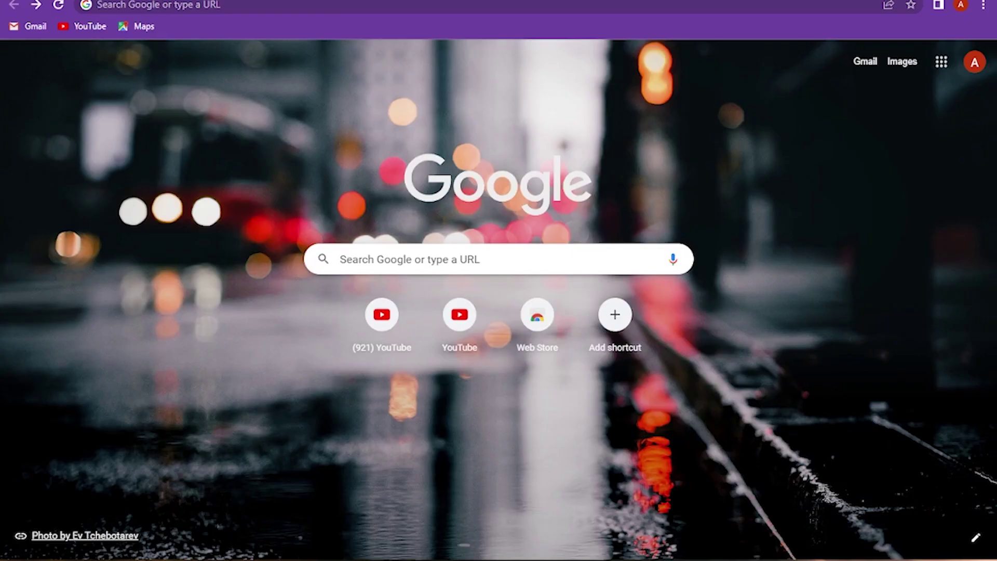
# Go to 10minutesemail.net from the Chrome address bar
pyautogui.click(248, 4)
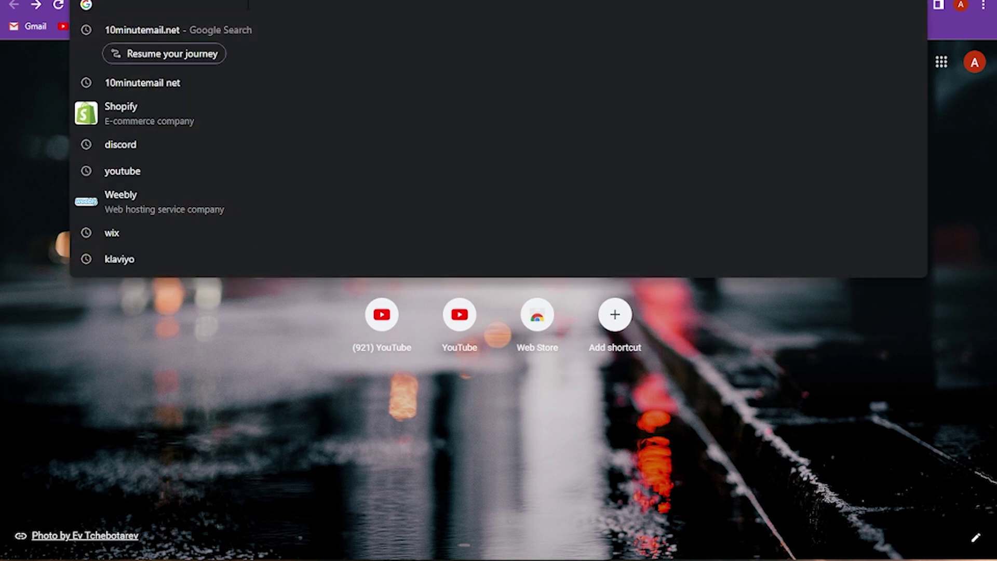
pyautogui.write('10')
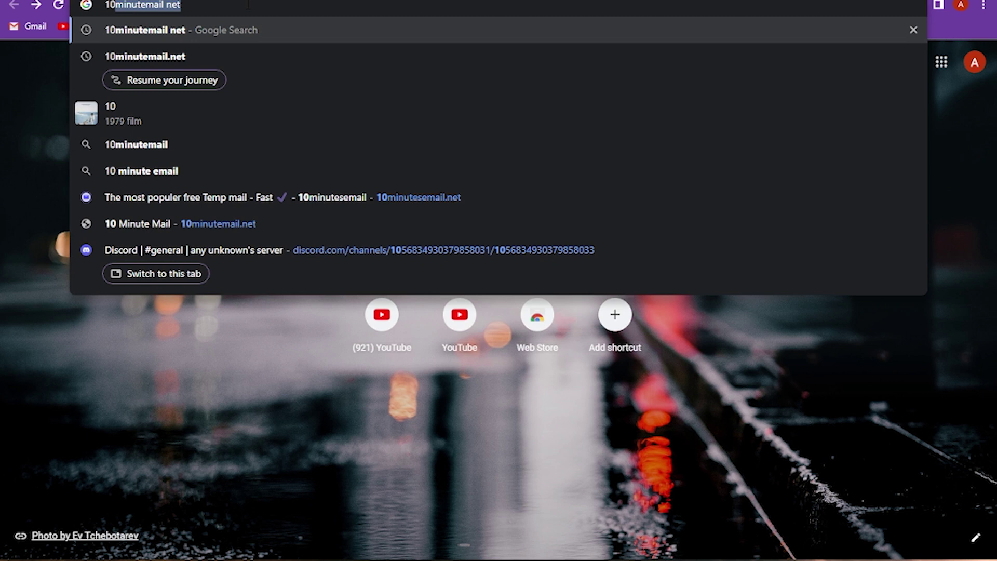
pyautogui.write('minutese')
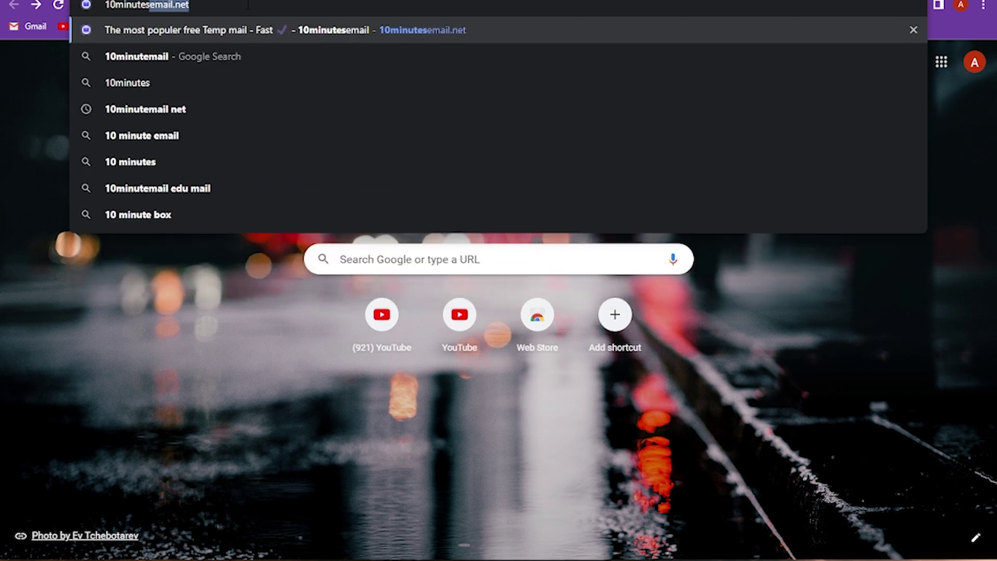
pyautogui.press('Return')
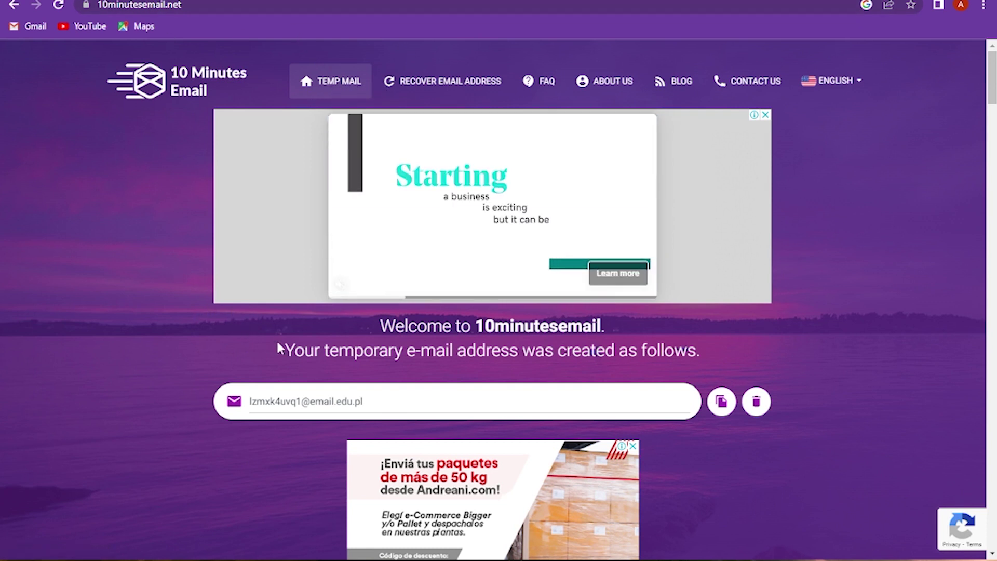
# Highlight the welcome message sentence on the 10 Minutes Email page
pyautogui.moveTo(284, 350); pyautogui.dragTo(700, 351)
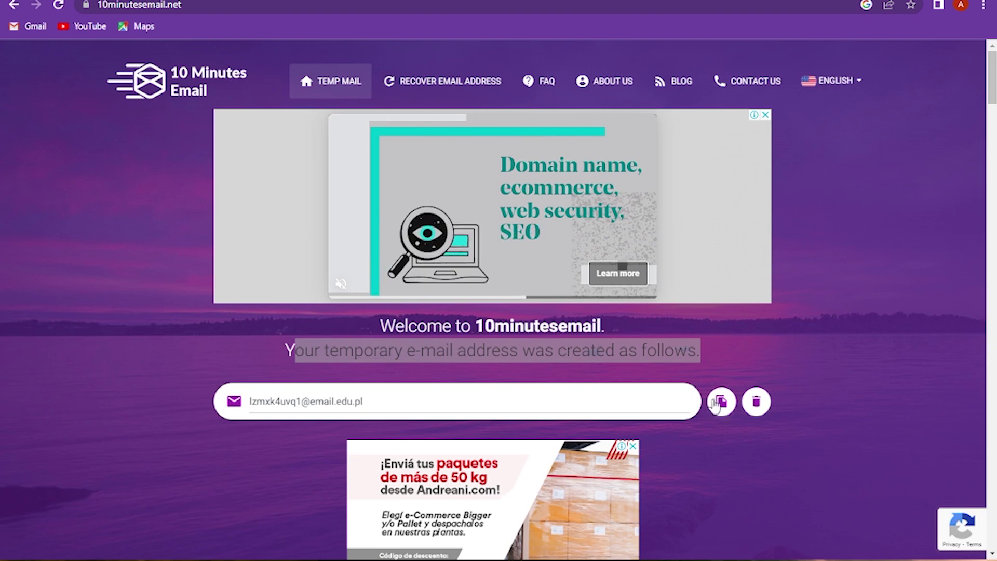
pyautogui.scroll(-1, 730, 413)
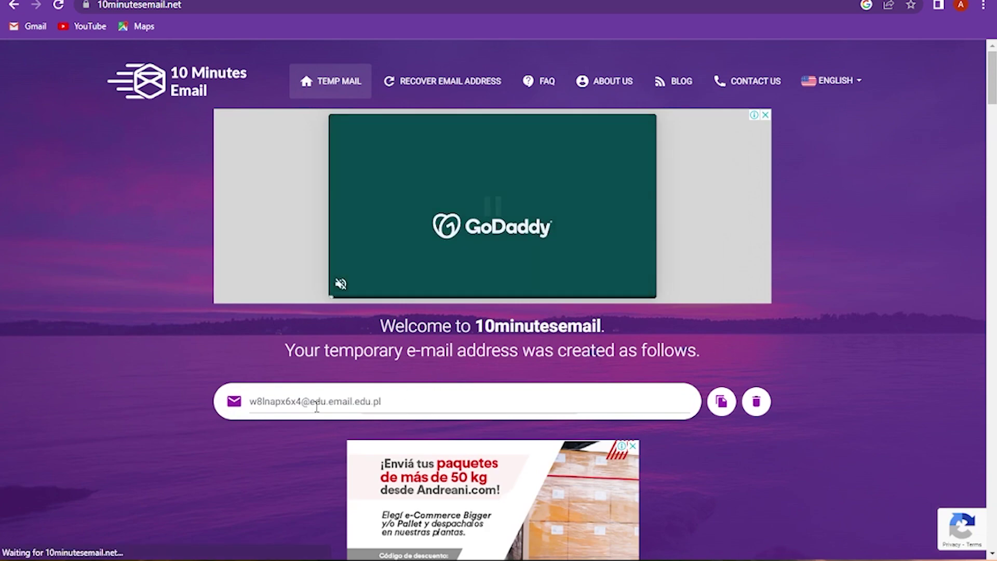
pyautogui.scroll(-2, 261, 445)
pyautogui.scroll(-2, 262, 445)
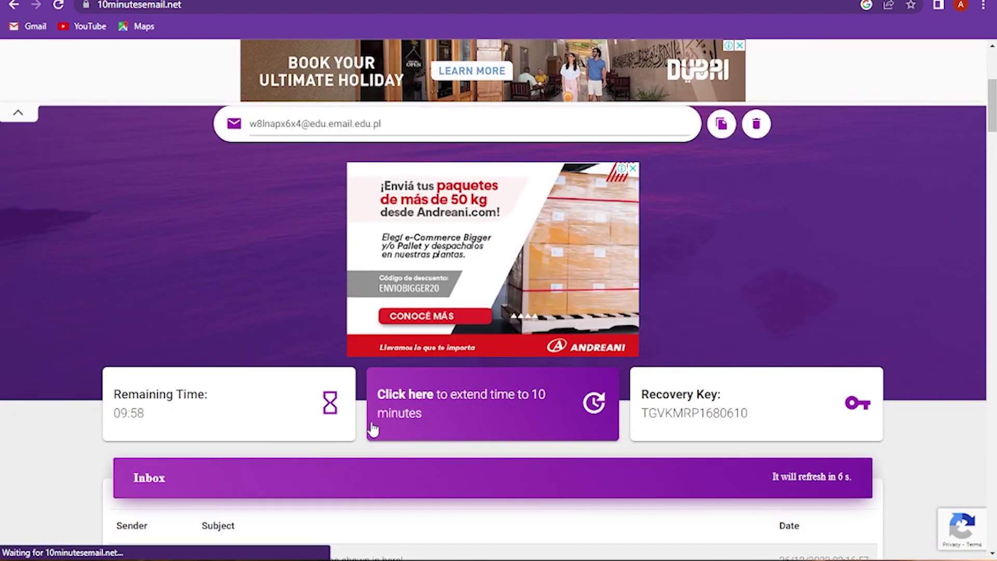
pyautogui.scroll(-1, 372, 405)
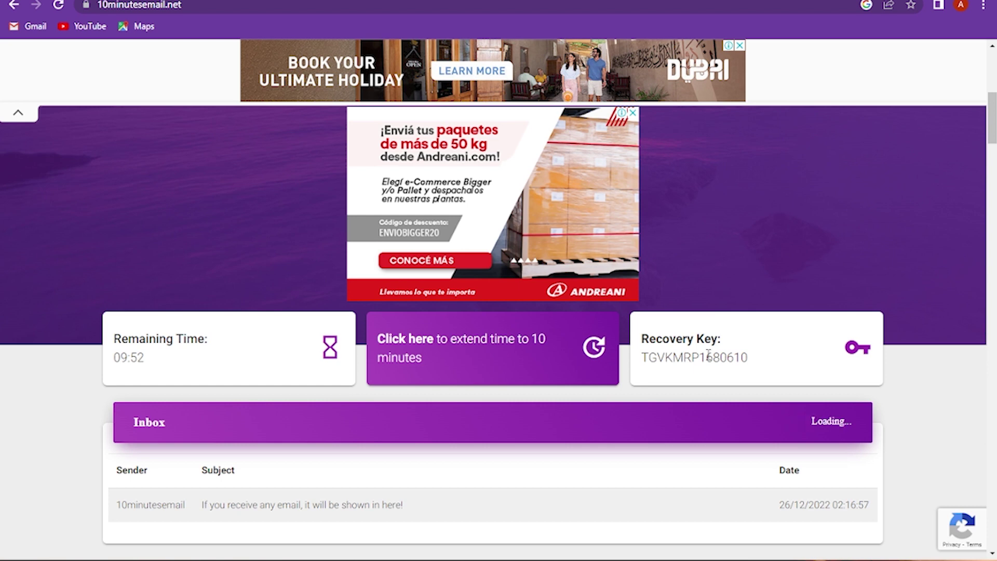
pyautogui.scroll(5, 786, 343)
# Discard the edu.email.edu.pl address using the trash button beside it
pyautogui.click(753, 484)
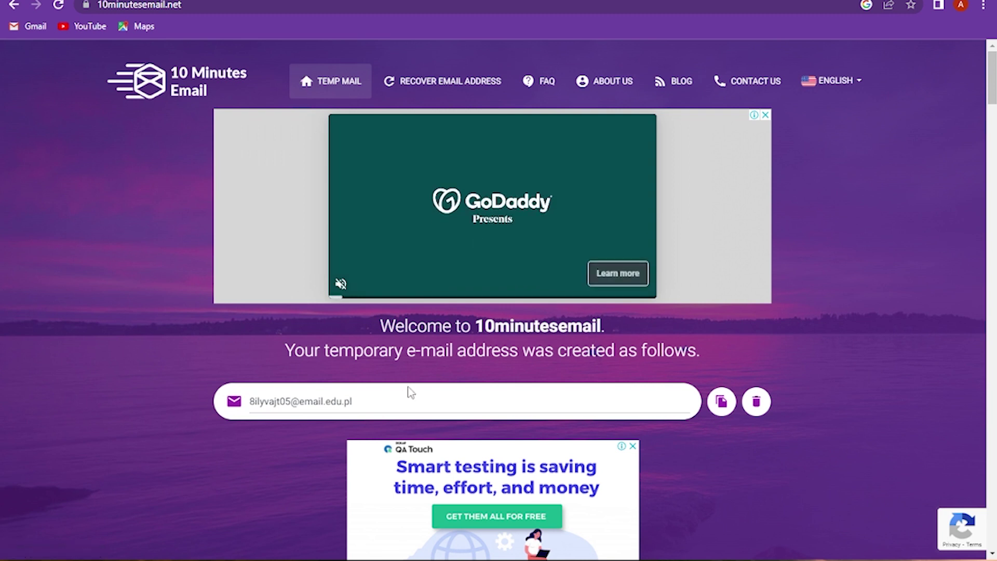
pyautogui.moveTo(386, 391); pyautogui.dragTo(167, 389)
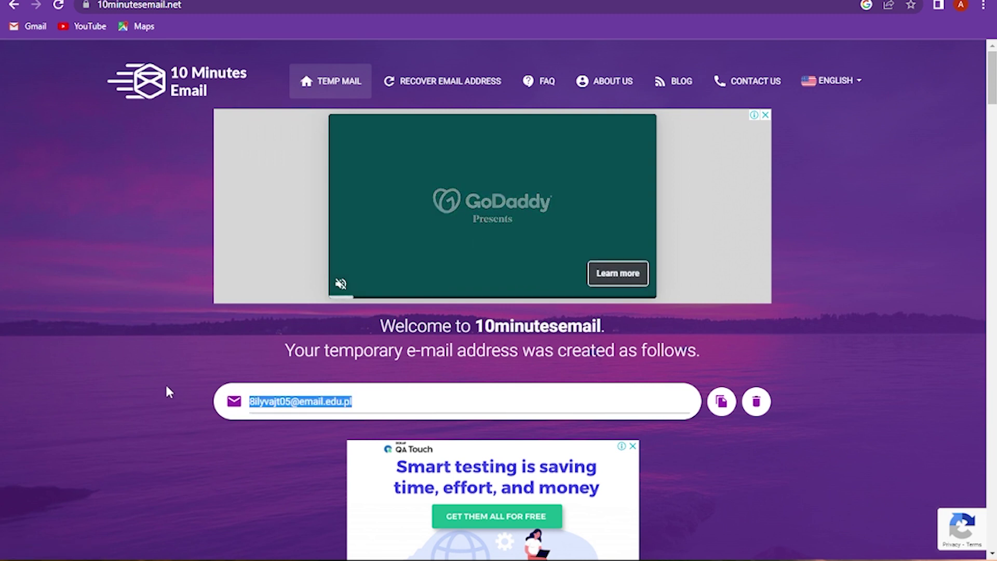
pyautogui.click(450, 420)
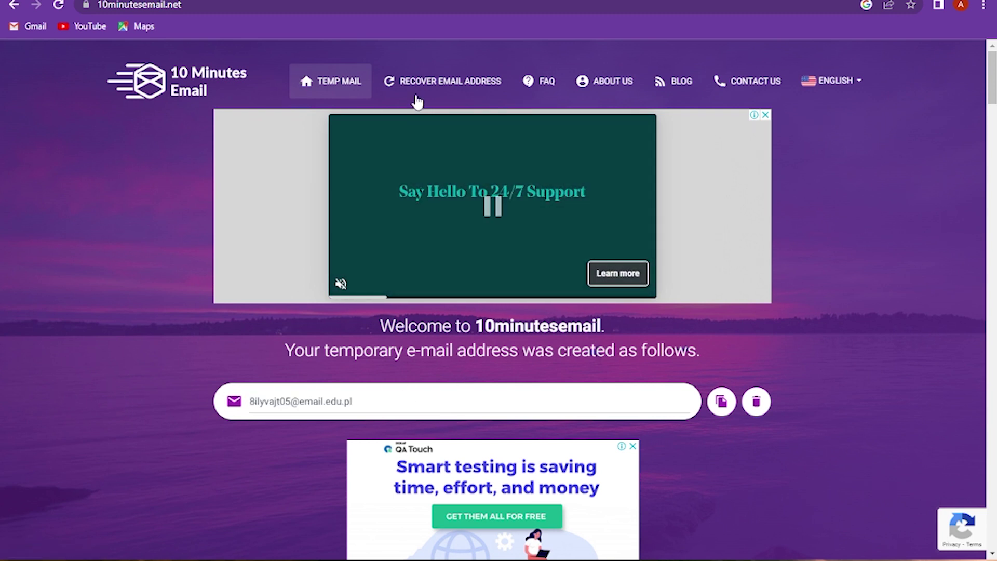